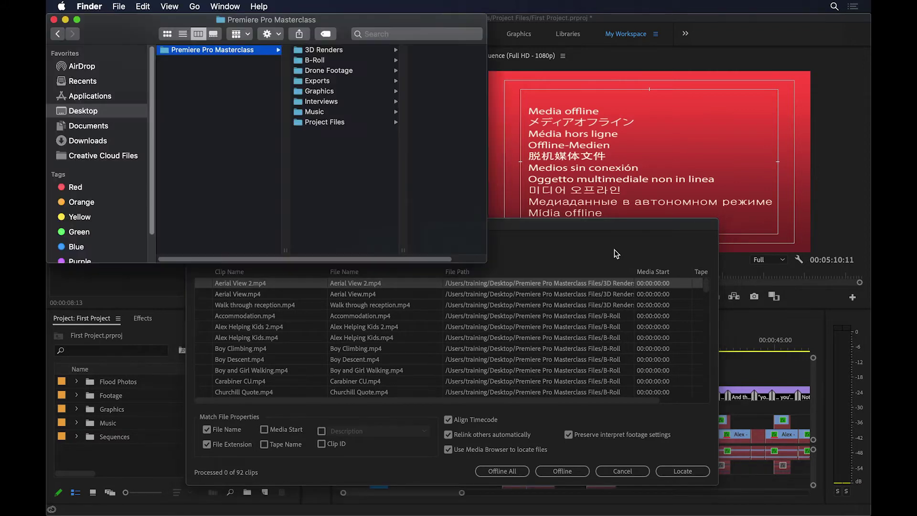
Open the Project Files folder in Finder column view and select First Project.prproj
{"action": "left_click", "coordinate": [346, 122]}
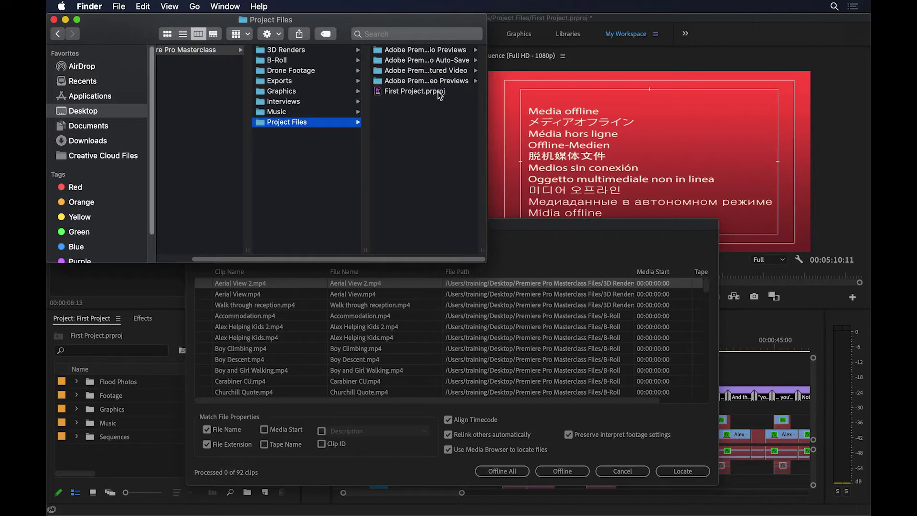
{"action": "left_click", "coordinate": [420, 90]}
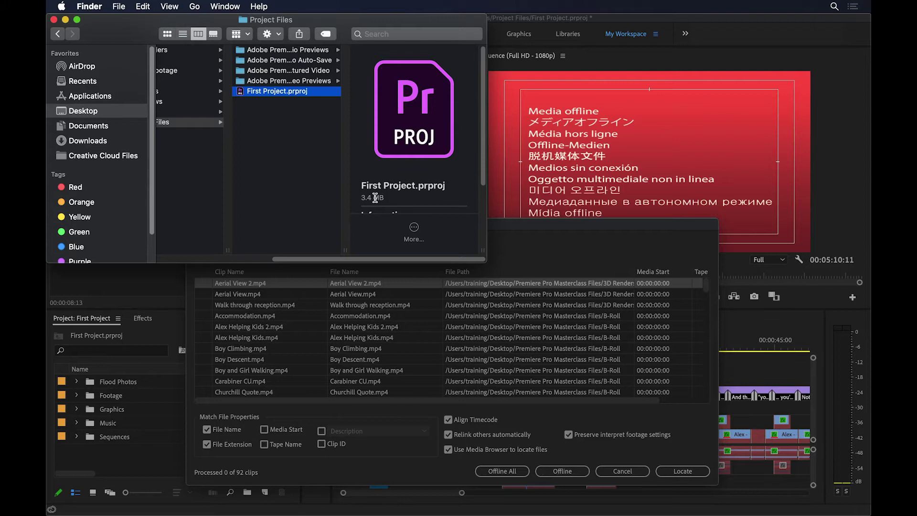
{"action": "left_click", "coordinate": [574, 217]}
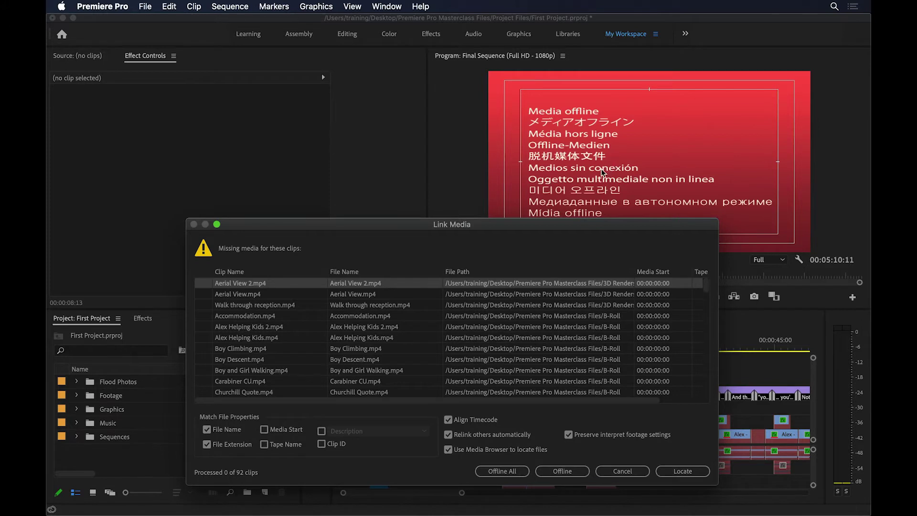
{"action": "key", "text": "super+Tab"}
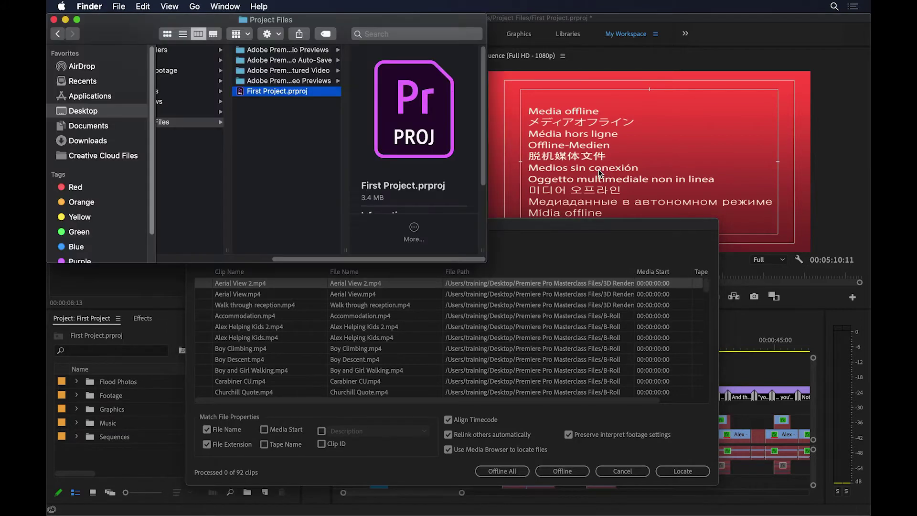
{"action": "left_click_drag", "start_coordinate": [434, 259], "coordinate": [246, 224]}
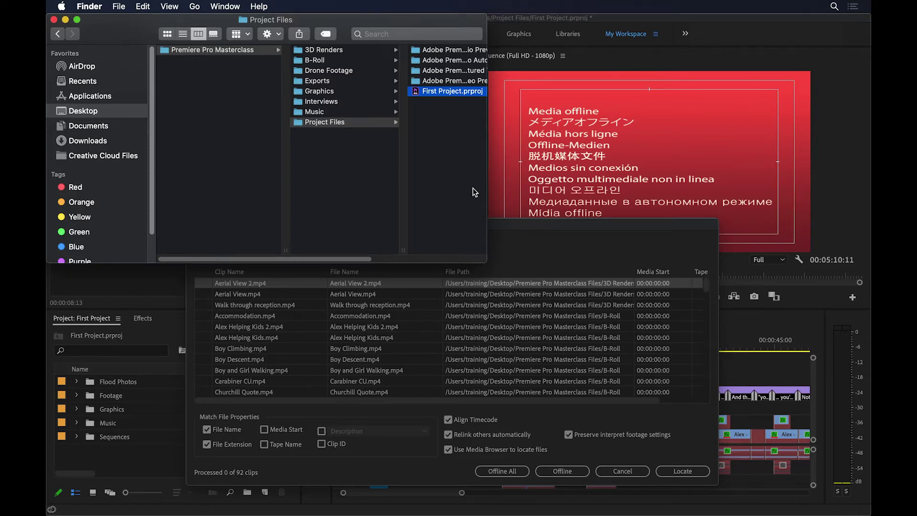
Bring Premiere's Link Media dialog listing the 92 missing clips back to the front
{"action": "left_click", "coordinate": [517, 223]}
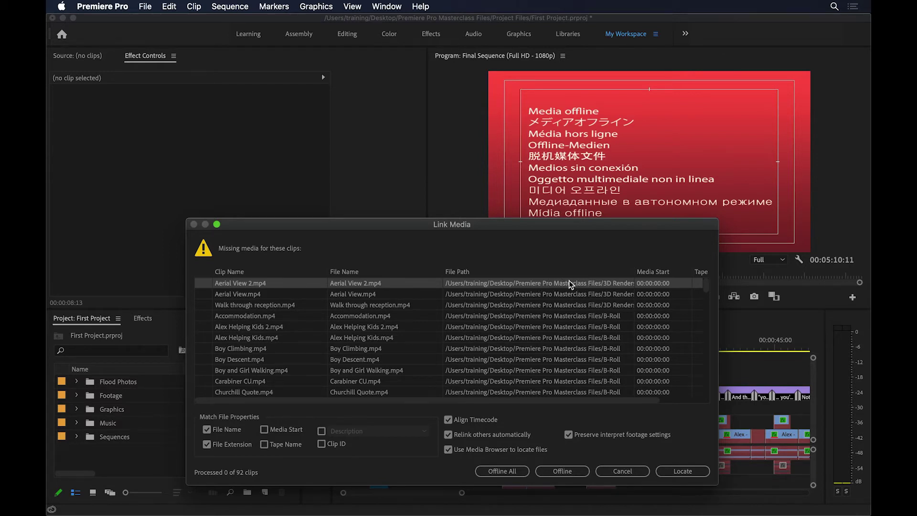
Locate Aerial View 2.mp4 in Premiere Pro Masterclass > 3D Renders and confirm it as the relinked file
{"action": "left_click", "coordinate": [686, 472]}
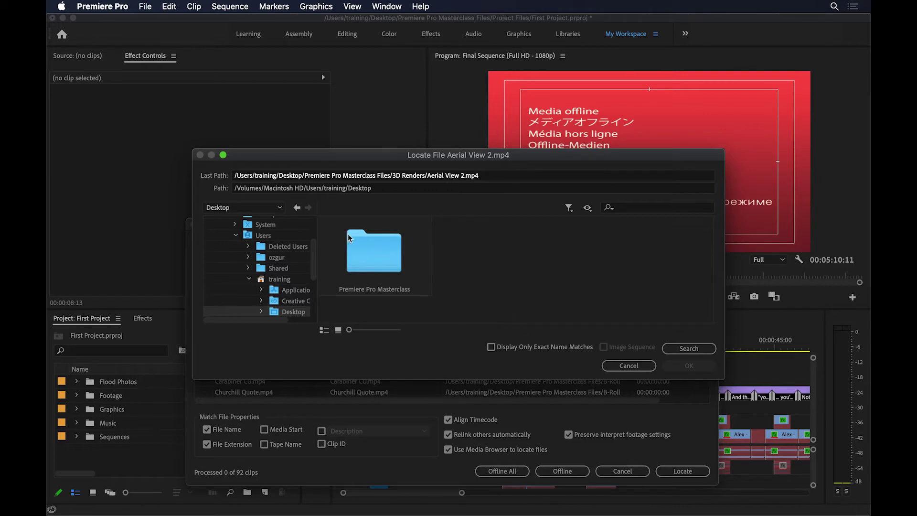
{"action": "double_click", "coordinate": [382, 258]}
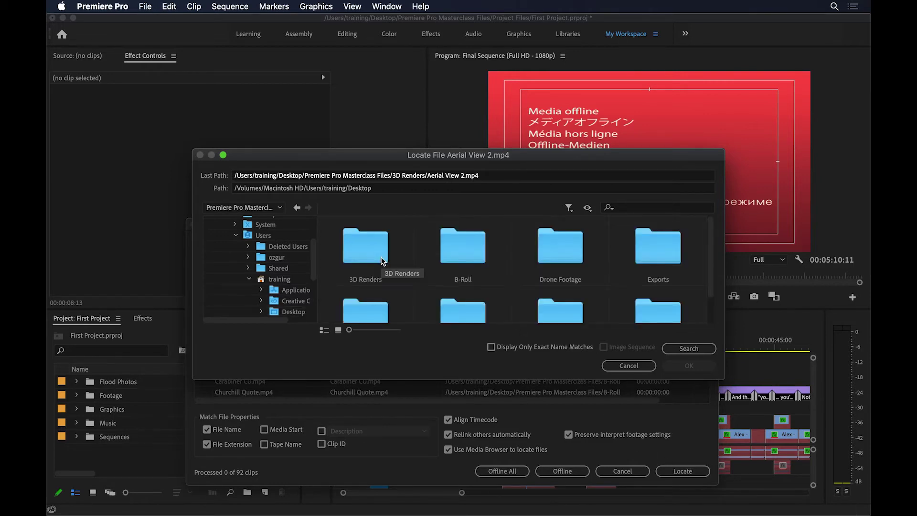
{"action": "left_click_drag", "start_coordinate": [421, 151], "coordinate": [367, 75]}
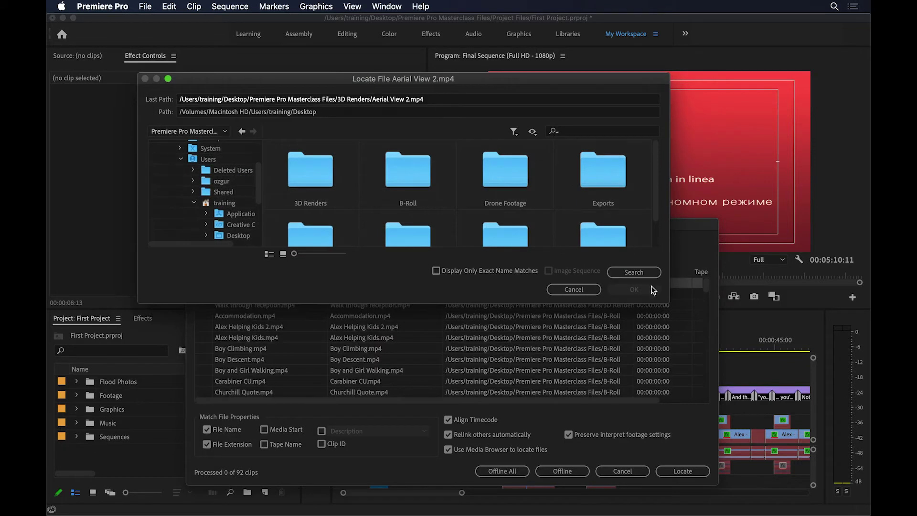
{"action": "left_click_drag", "start_coordinate": [670, 306], "coordinate": [725, 393]}
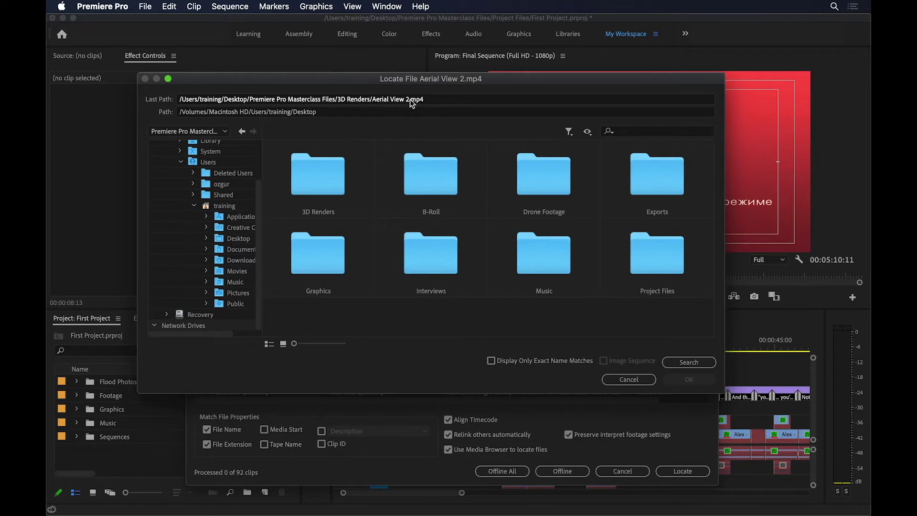
{"action": "double_click", "coordinate": [330, 166]}
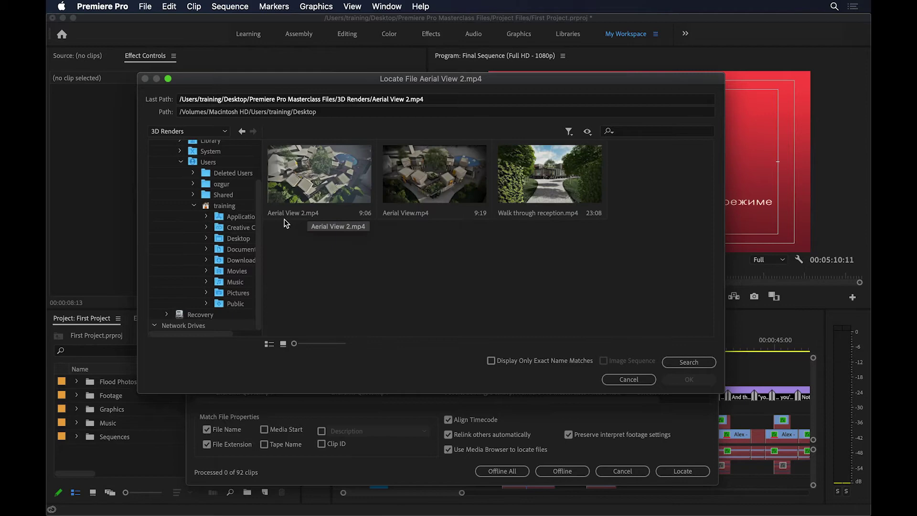
{"action": "left_click", "coordinate": [325, 176]}
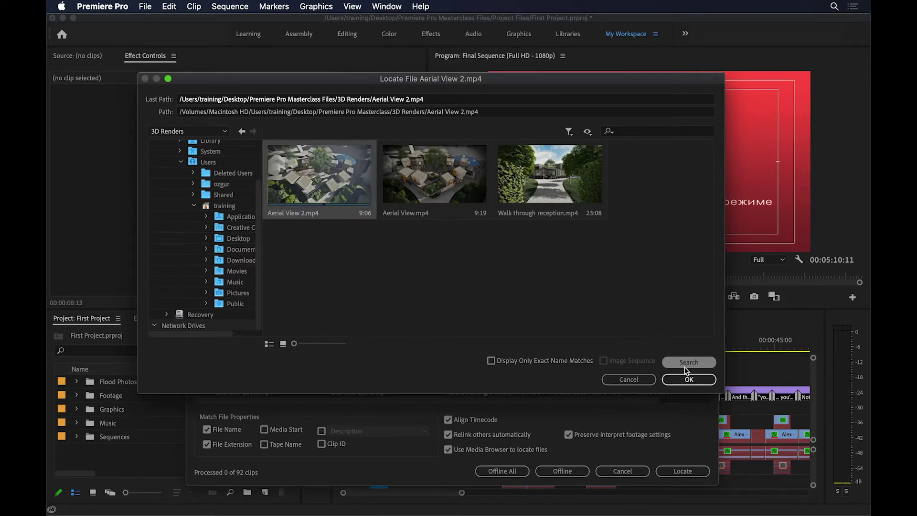
{"action": "left_click", "coordinate": [688, 379]}
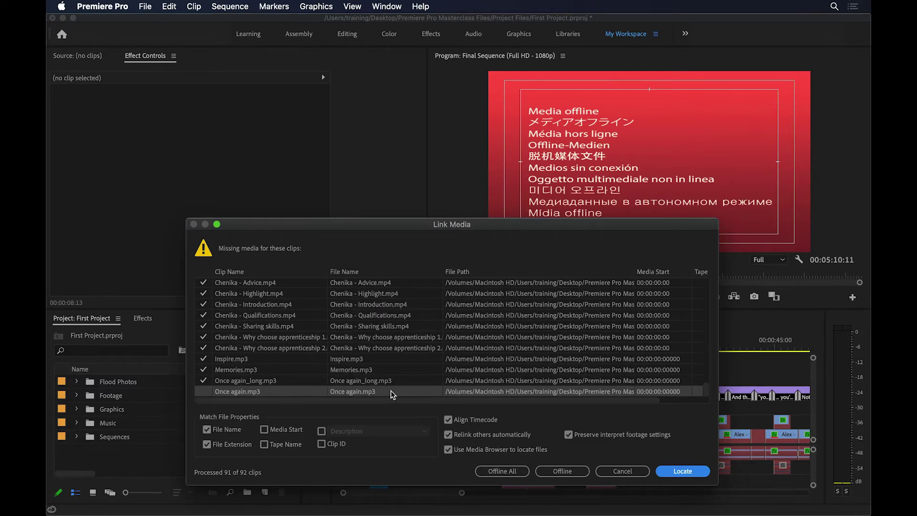
Locate Once again.mp3 in Premiere Pro Masterclass > Music and confirm the relink
{"action": "left_click", "coordinate": [682, 472]}
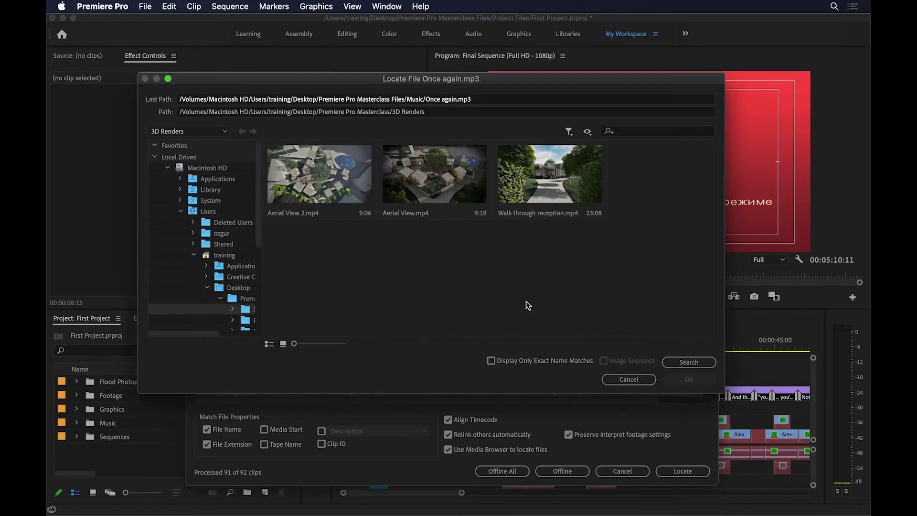
{"action": "left_click", "coordinate": [244, 299]}
{"action": "double_click", "coordinate": [555, 260]}
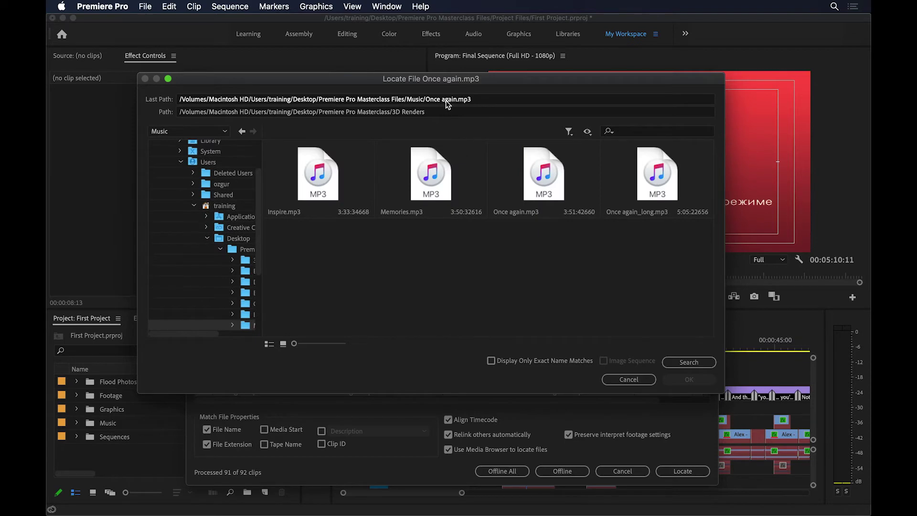
{"action": "left_click", "coordinate": [526, 160]}
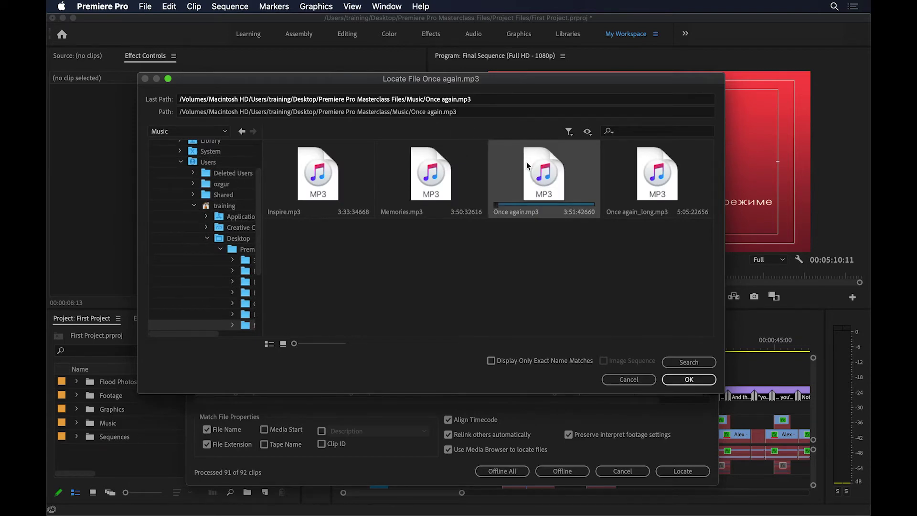
{"action": "left_click", "coordinate": [698, 380]}
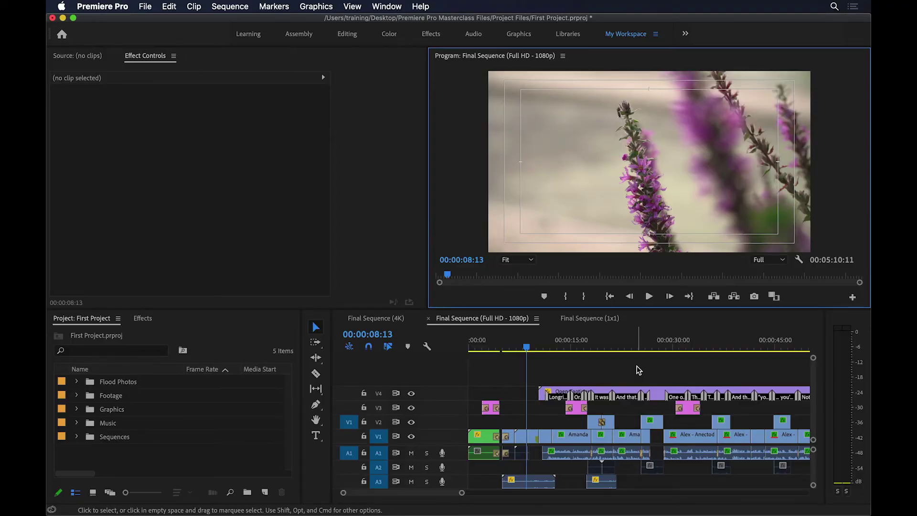
Append ' Files' to the Premiere Pro Masterclass folder name in Finder, then return to Premiere
{"action": "key", "text": "super+Tab"}
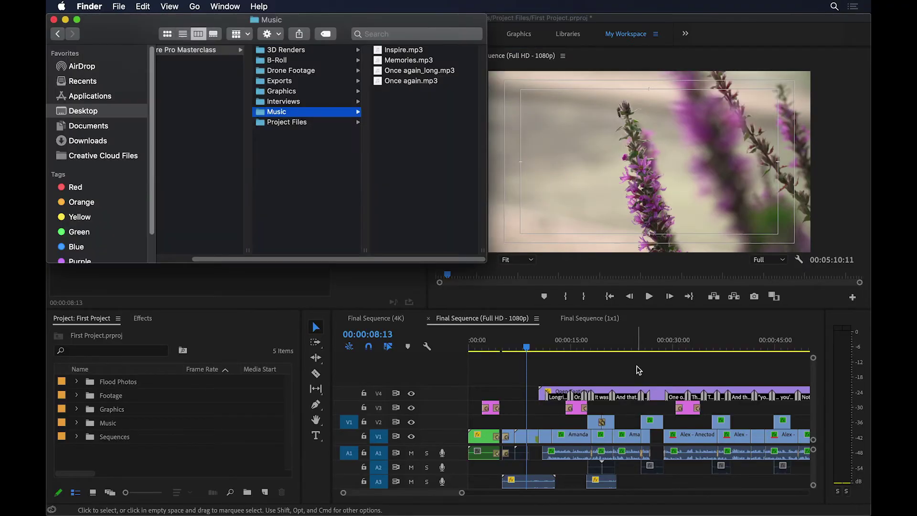
{"action": "left_click", "coordinate": [237, 161]}
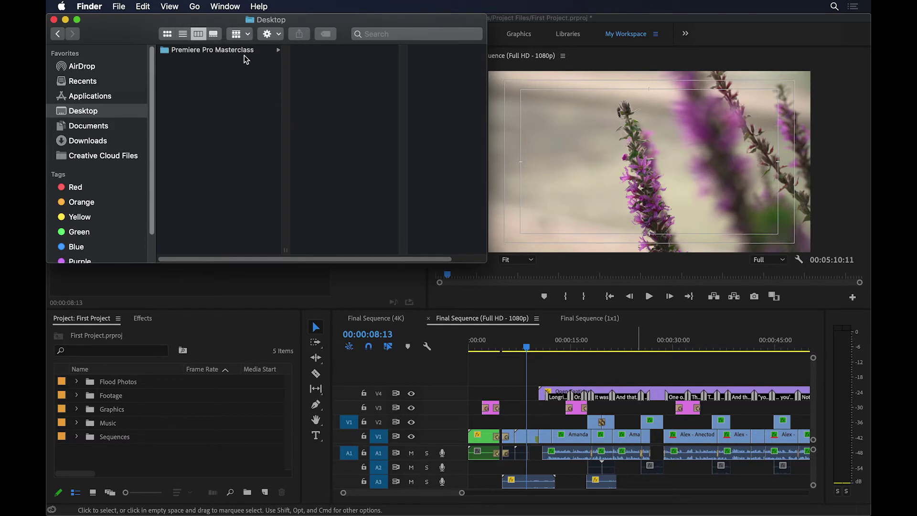
{"action": "left_click", "coordinate": [258, 50]}
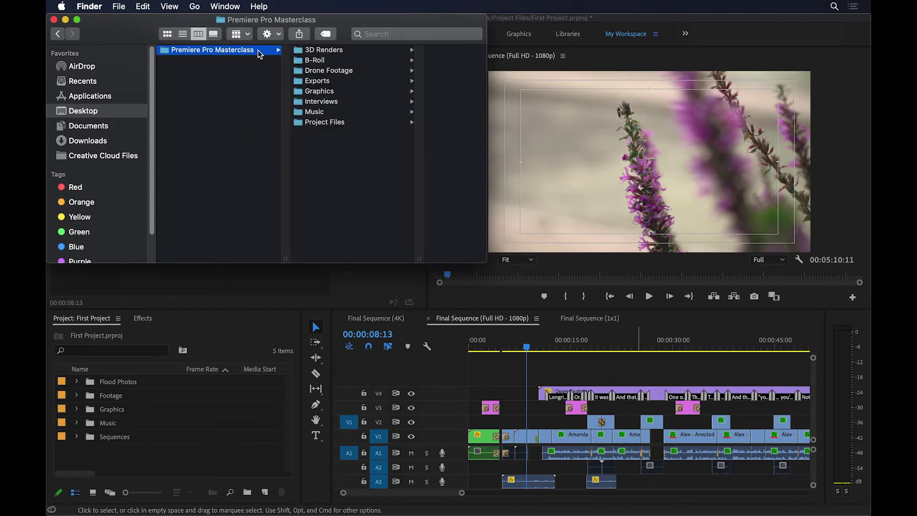
{"action": "key", "text": "Return"}
{"action": "type", "text": "Files"}
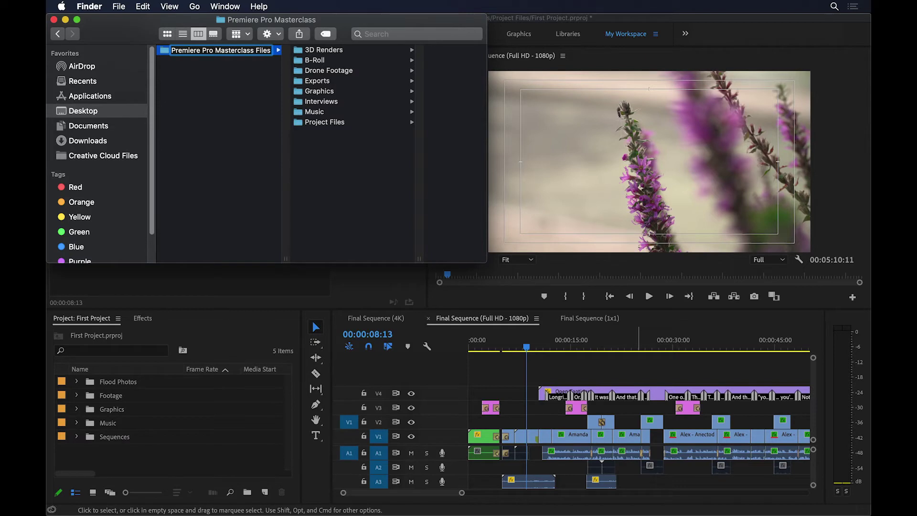
{"action": "key", "text": "Return"}
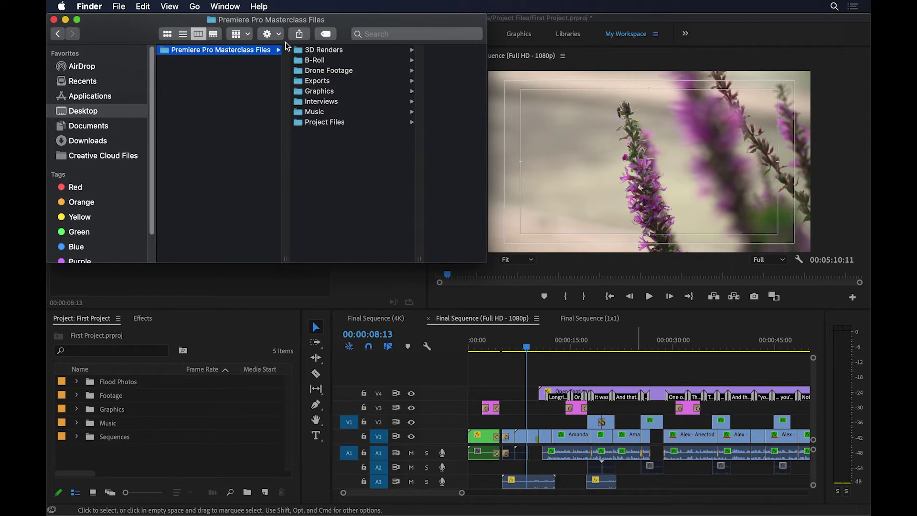
{"action": "left_click", "coordinate": [587, 24]}
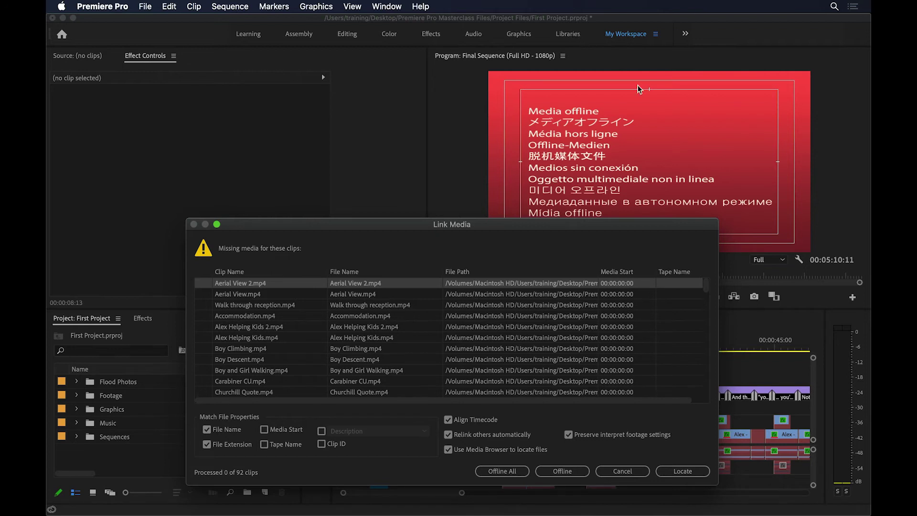
Point Aerial View 2.mp4 to Premiere Pro Masterclass Files > 3D Renders and confirm the relink
{"action": "left_click", "coordinate": [678, 472]}
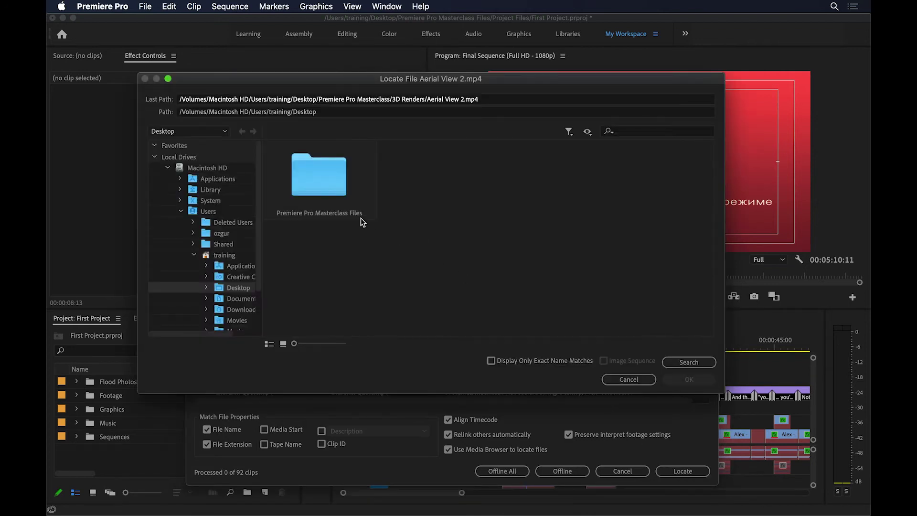
{"action": "double_click", "coordinate": [332, 184]}
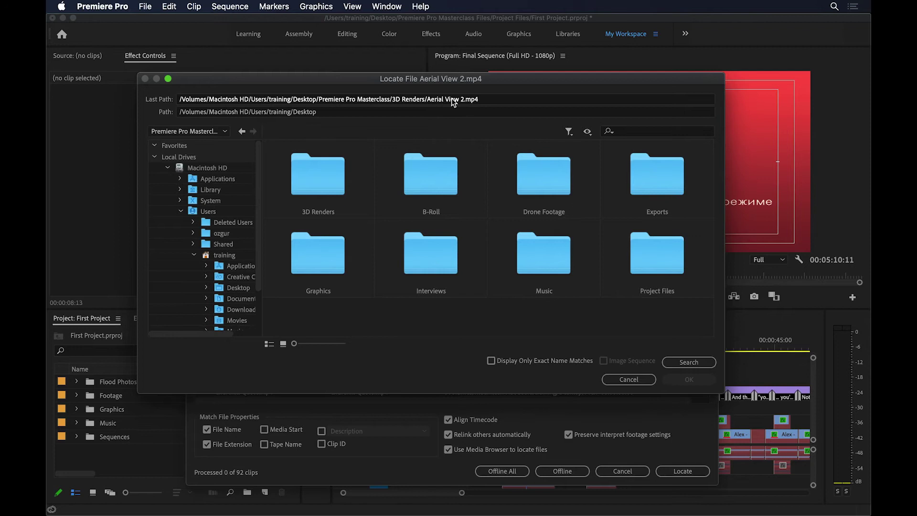
{"action": "double_click", "coordinate": [312, 182]}
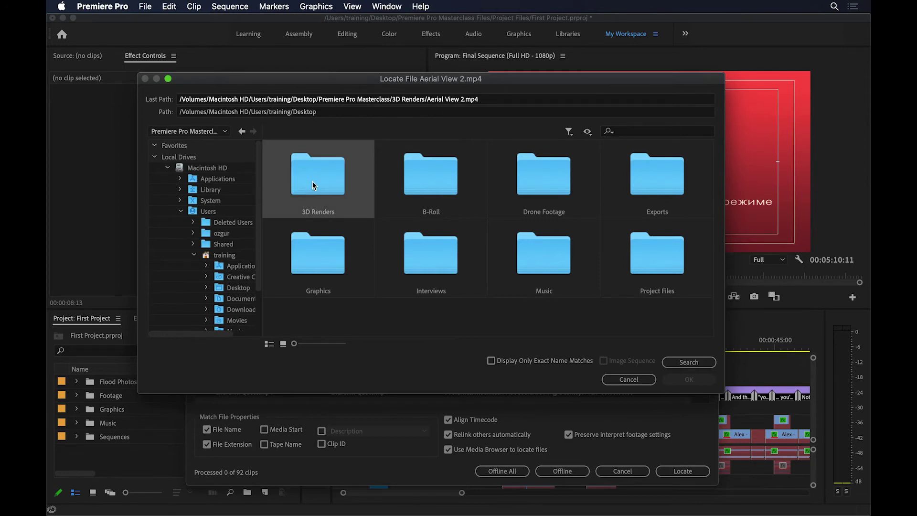
{"action": "left_click", "coordinate": [322, 184]}
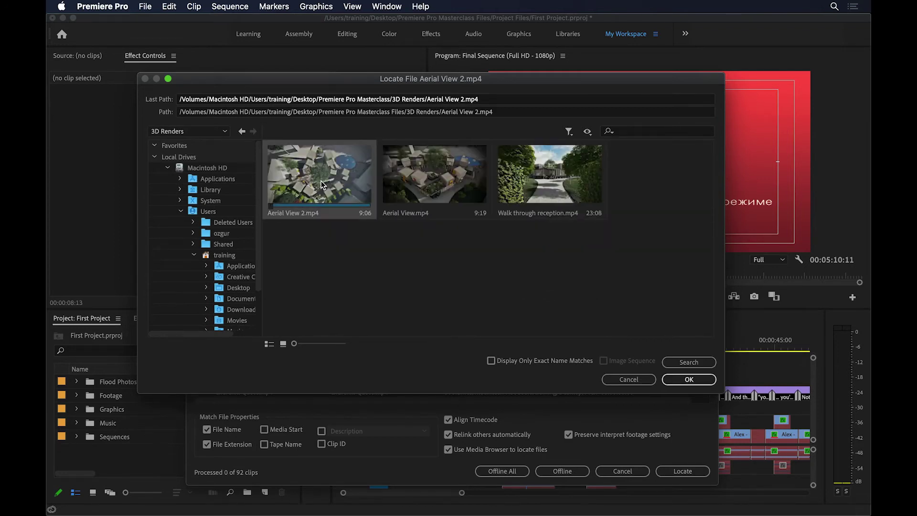
{"action": "left_click", "coordinate": [689, 379]}
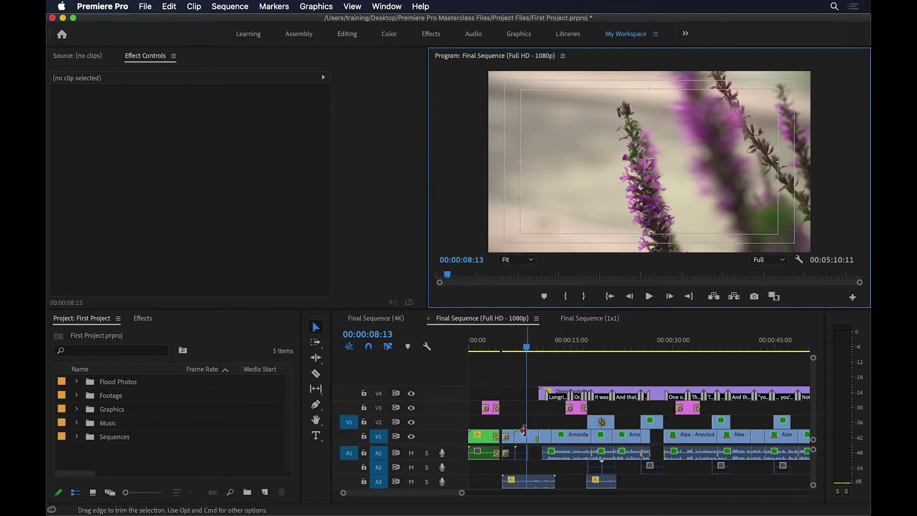
Reveal the Flower Pan clip's source in Finder, move Flower Pan.mp4 to the Trash, and return to Premiere
{"action": "right_click", "coordinate": [522, 438]}
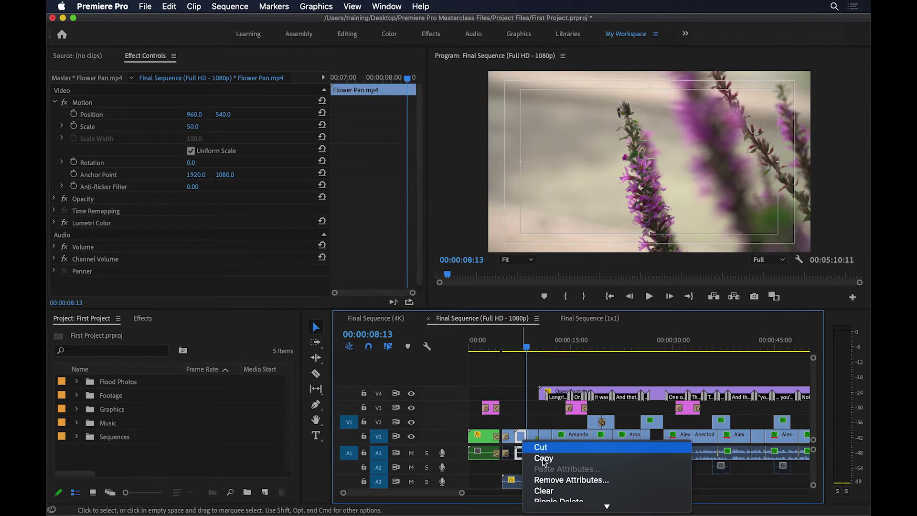
{"action": "mouse_move", "coordinate": [574, 513]}
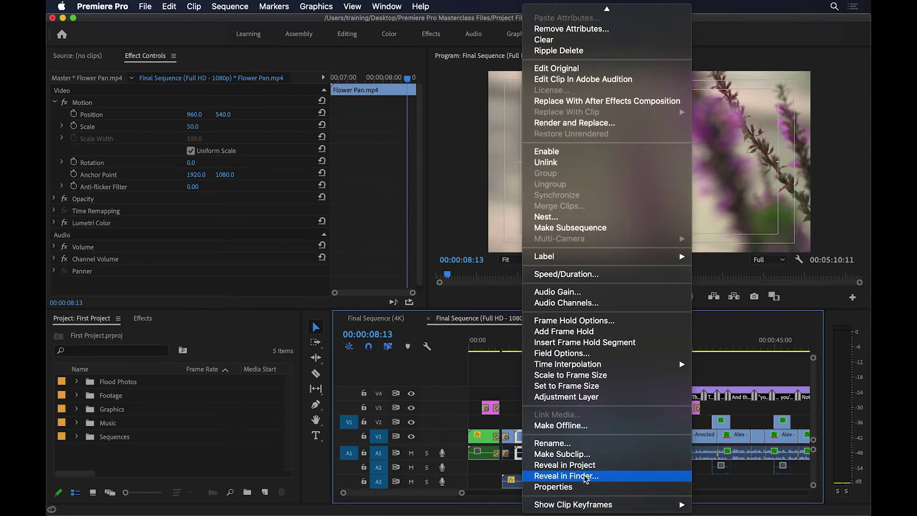
{"action": "left_click", "coordinate": [585, 477]}
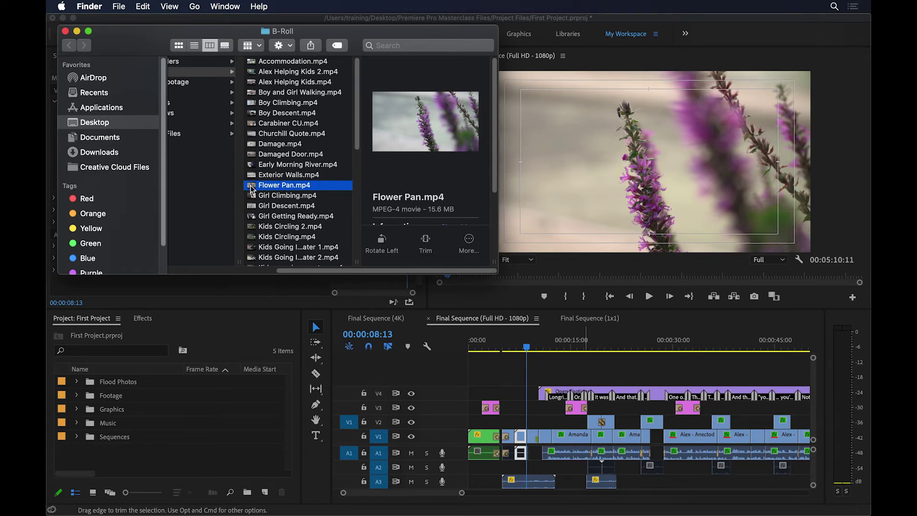
{"action": "key", "text": "super+BackSpace"}
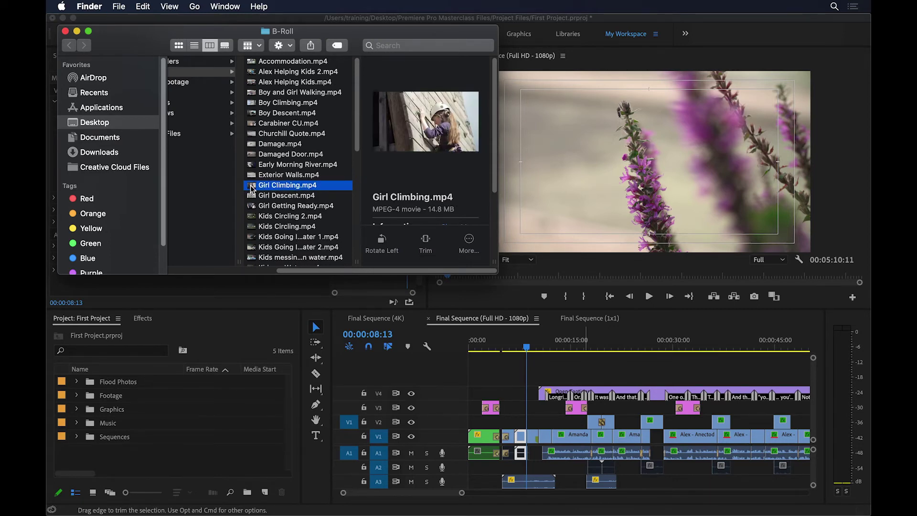
{"action": "left_click", "coordinate": [580, 147]}
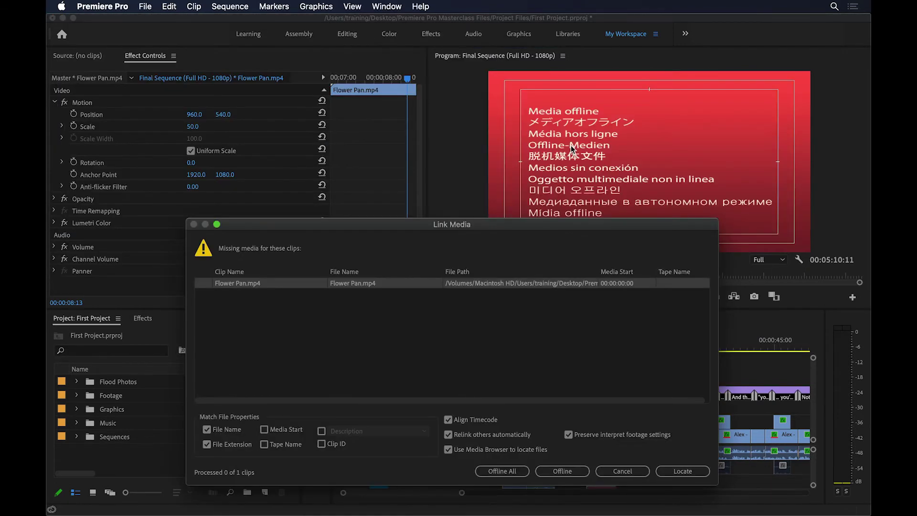
Move the Link Media dialog aside, set Flower Pan offline, and park the playhead on that clip
{"action": "left_click_drag", "start_coordinate": [566, 228], "coordinate": [519, 121]}
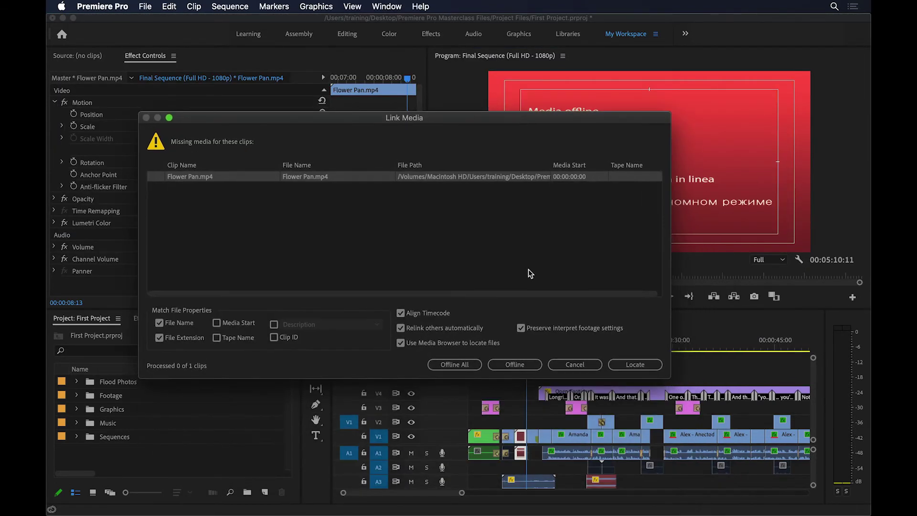
{"action": "left_click", "coordinate": [515, 365]}
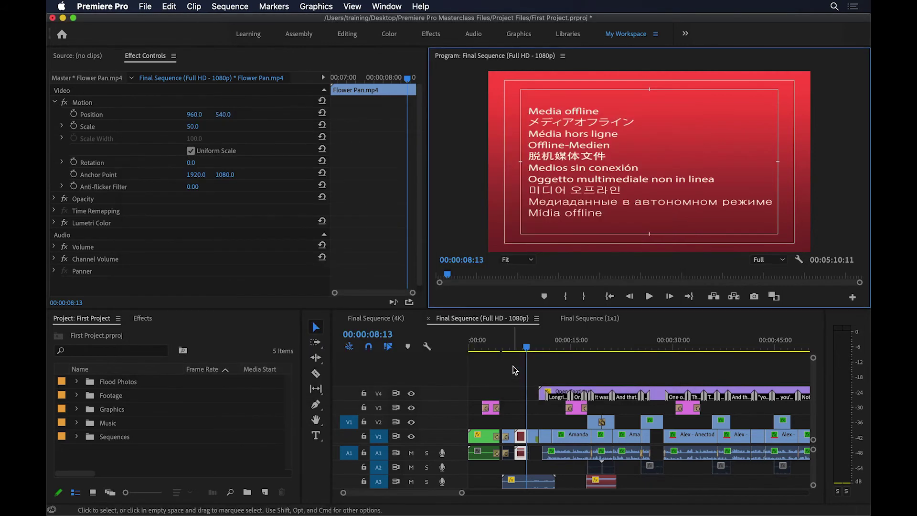
{"action": "left_click", "coordinate": [523, 348]}
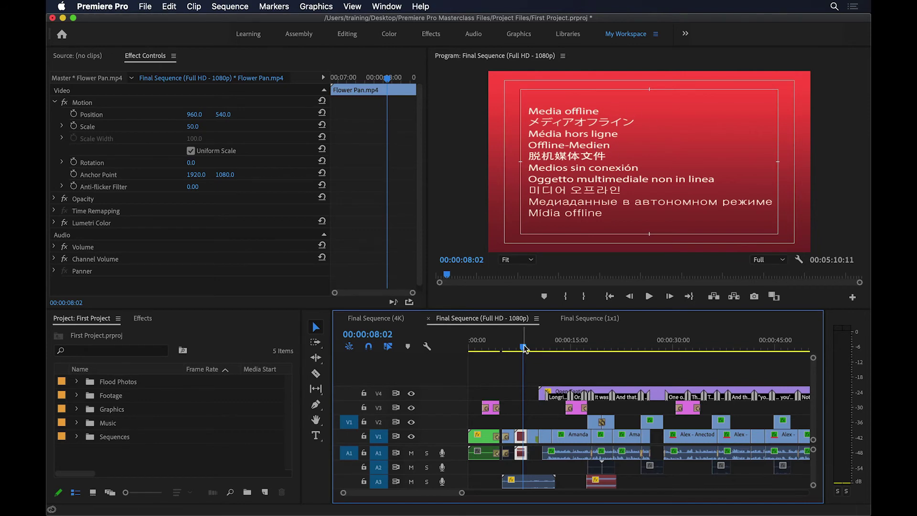
Put Flower Pan.mp4 back from the Trash into the B-Roll folder, then return to Premiere
{"action": "key", "text": "super+Tab"}
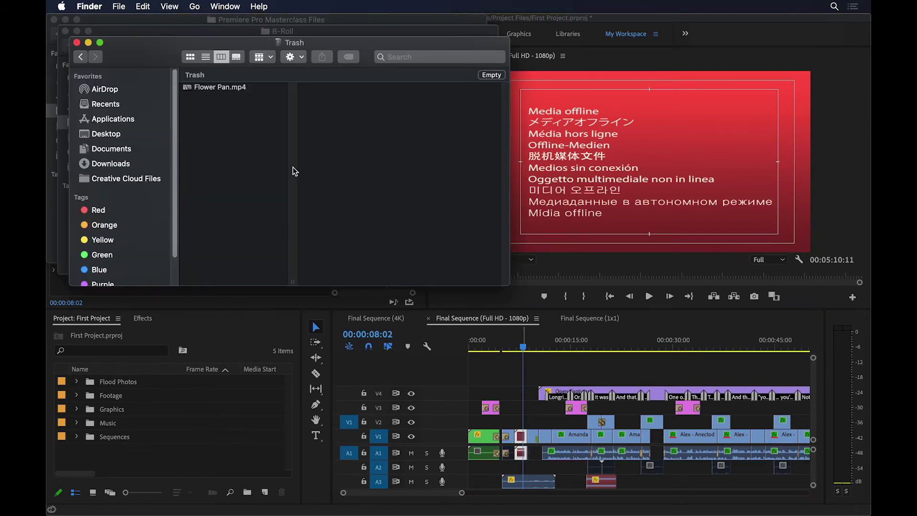
{"action": "right_click", "coordinate": [234, 89]}
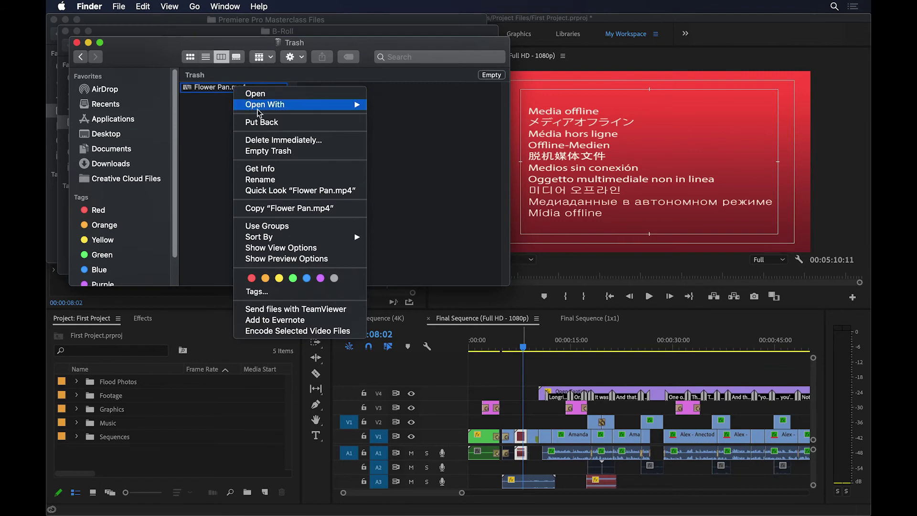
{"action": "left_click", "coordinate": [263, 122]}
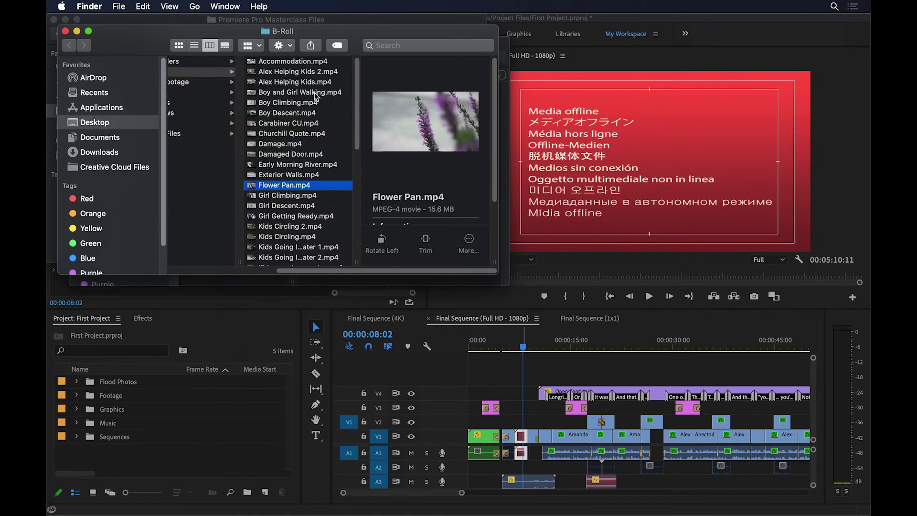
{"action": "left_click", "coordinate": [630, 146]}
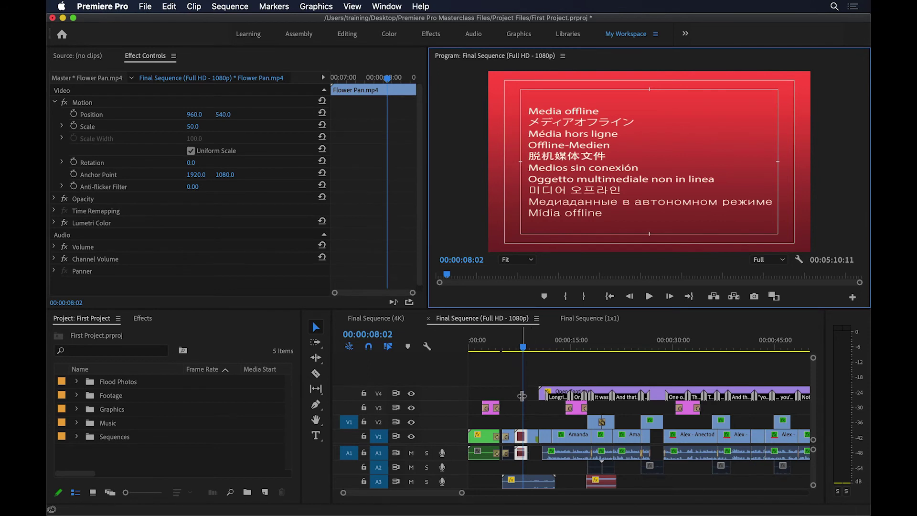
Via Link Media, select Flower Pan.mp4 in B-Roll with Display Only Exact Name Matches on, and confirm
{"action": "right_click", "coordinate": [521, 438]}
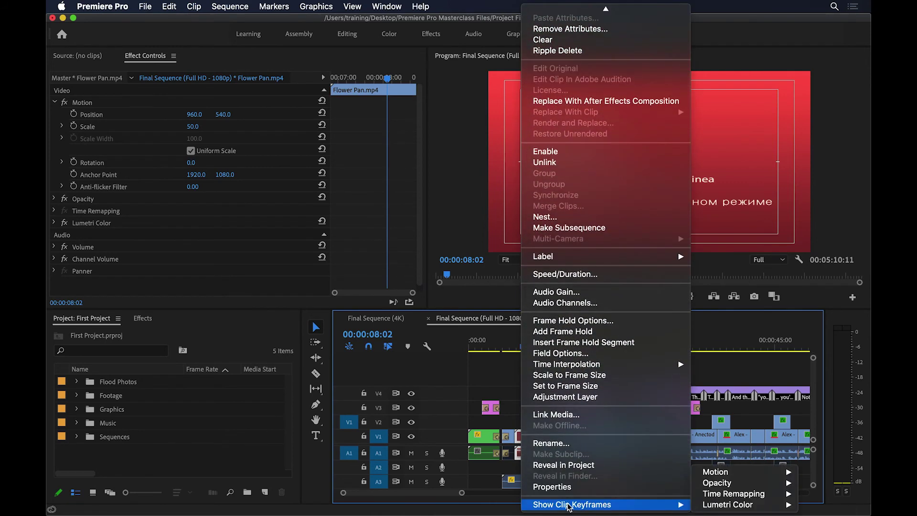
{"action": "left_click", "coordinate": [574, 414]}
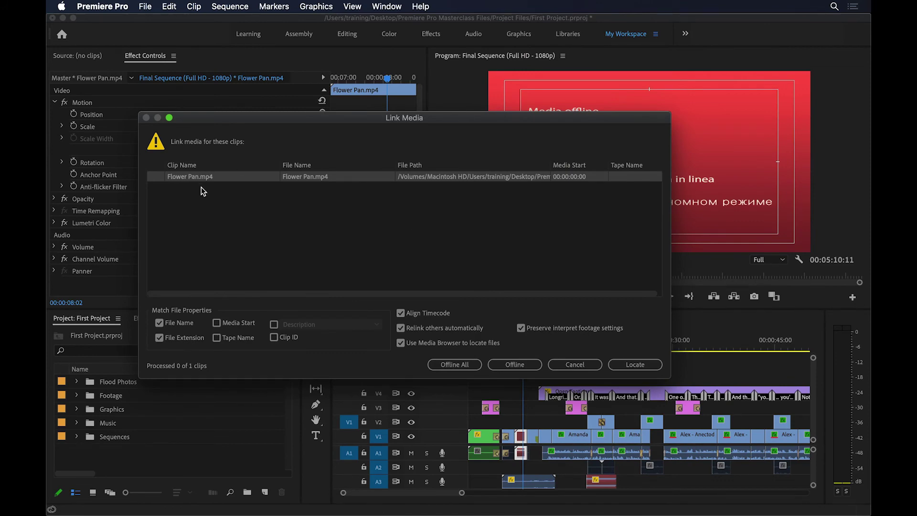
{"action": "left_click", "coordinate": [633, 365]}
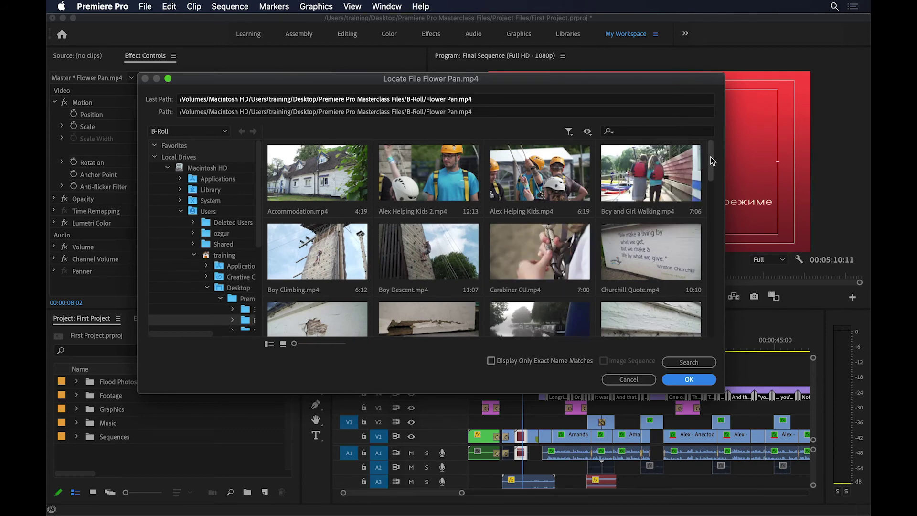
{"action": "mouse_move", "coordinate": [712, 157]}
{"action": "left_mouse_down"}
{"action": "mouse_move", "coordinate": [712, 276]}
{"action": "mouse_move", "coordinate": [715, 165]}
{"action": "left_mouse_up"}
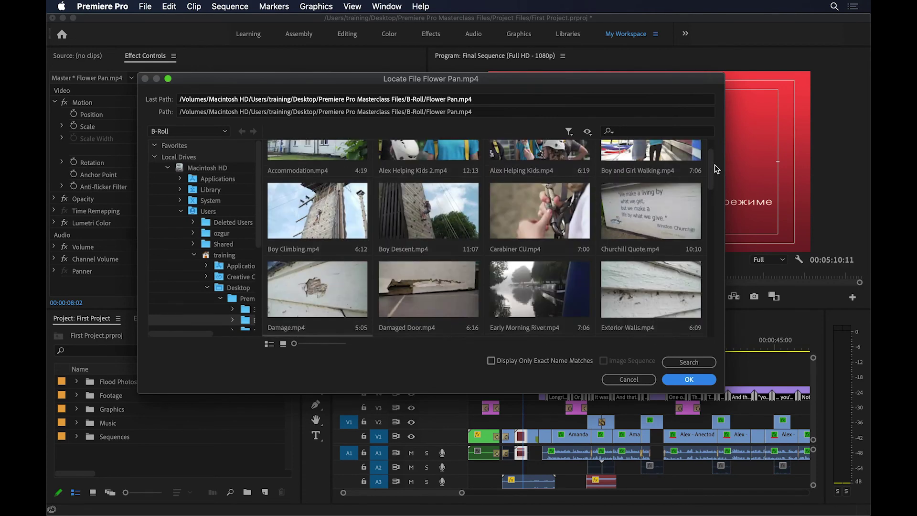
{"action": "left_click", "coordinate": [513, 364]}
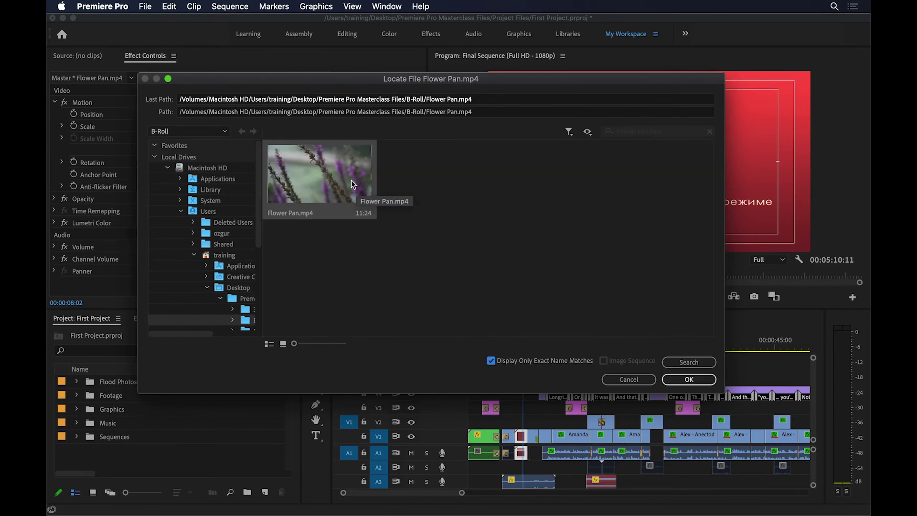
{"action": "left_click", "coordinate": [697, 379]}
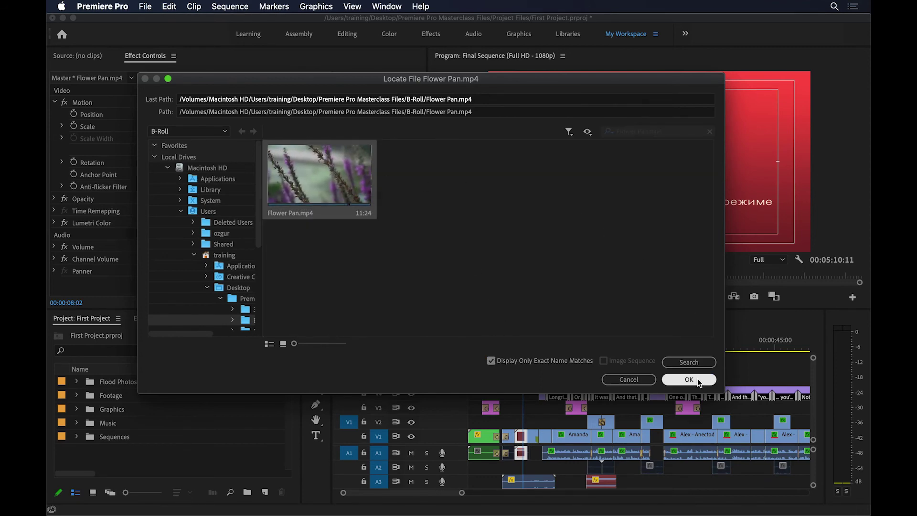